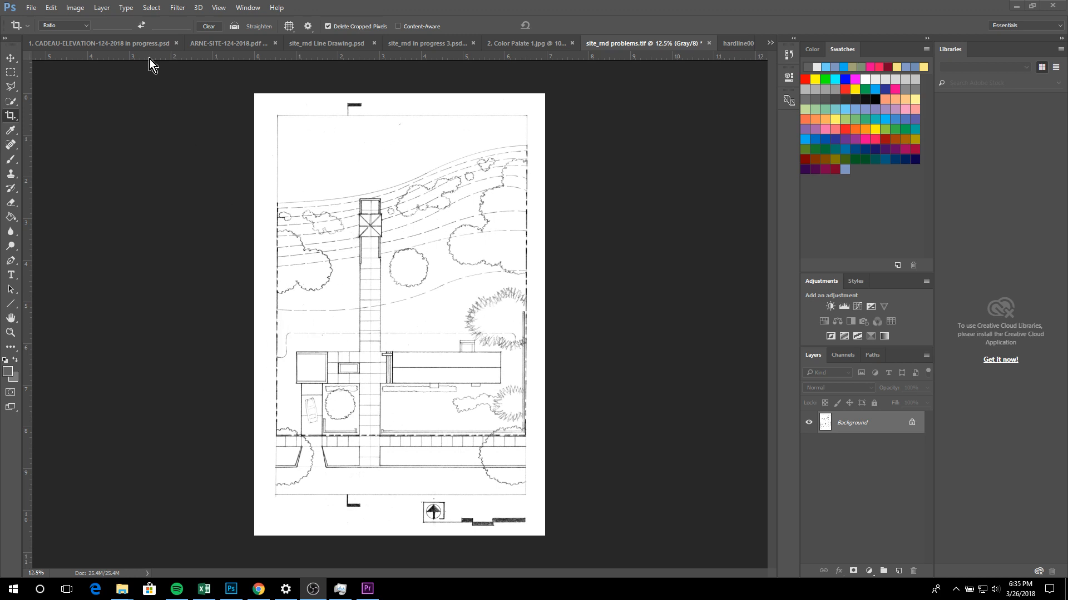
Step: Enlarge the canvas of the grayscale site plan to 11 inches wide by 14 inches high
{"action": "left_click", "coordinate": [84, 15]}
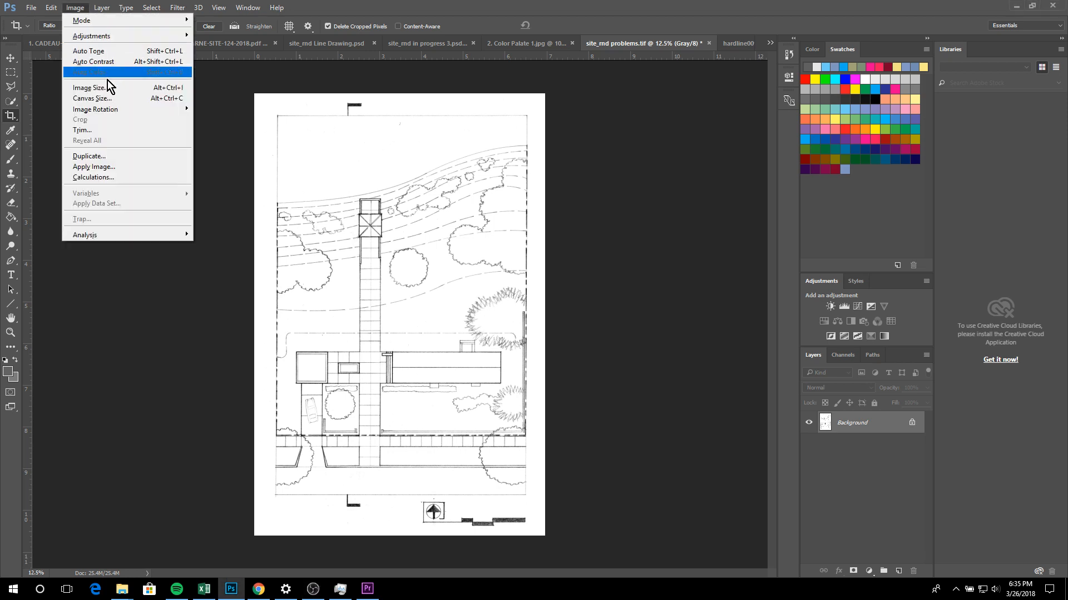
{"action": "left_click", "coordinate": [134, 99]}
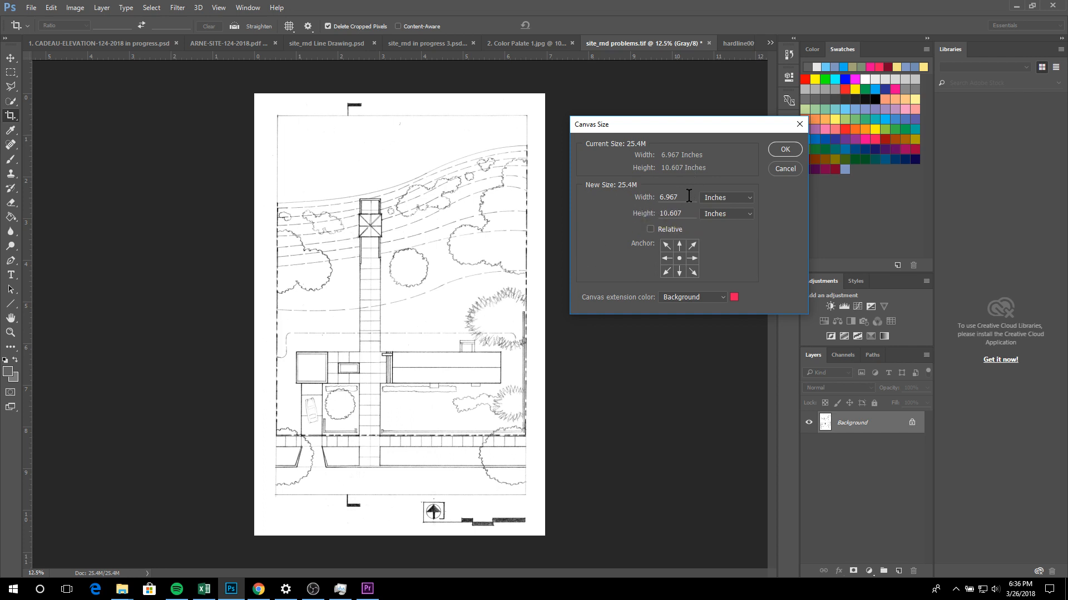
{"action": "left_click_drag", "start_coordinate": [691, 195], "coordinate": [620, 193]}
{"action": "type", "text": "11"}
{"action": "left_click_drag", "start_coordinate": [682, 215], "coordinate": [632, 218]}
{"action": "type", "text": "14"}
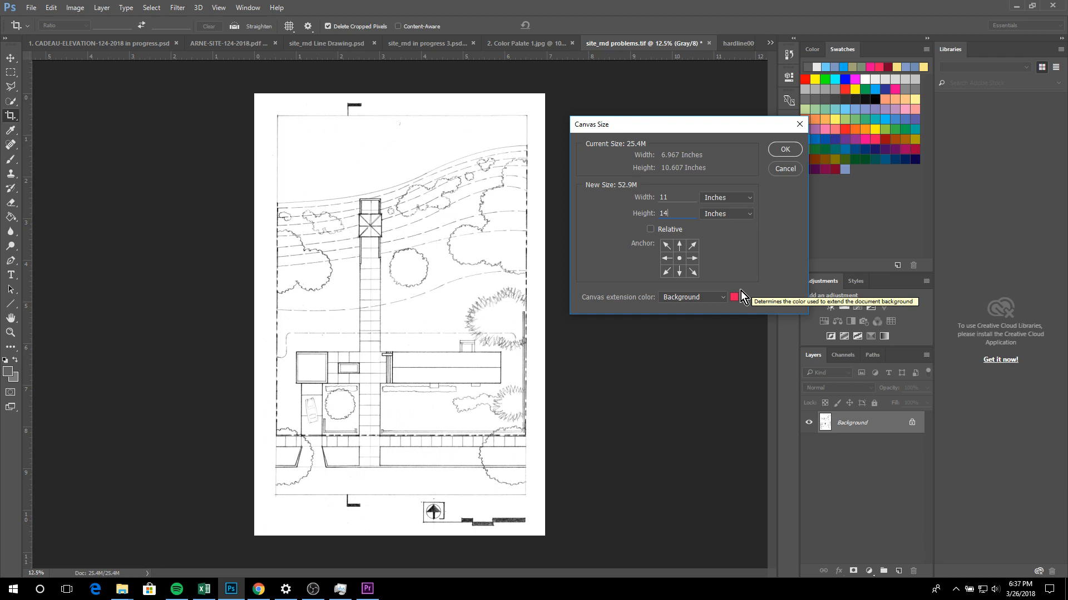
{"action": "left_click", "coordinate": [788, 149]}
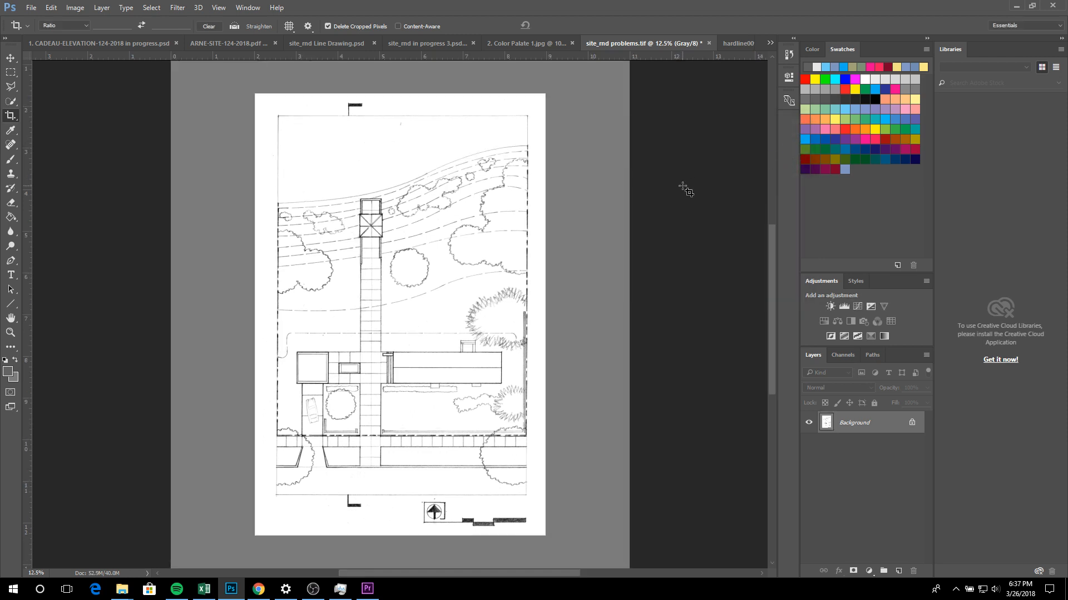
Step: Review the borders added around the site plan and undo the canvas enlargement
{"action": "scroll", "coordinate": [685, 191], "scroll_direction": "down", "scroll_amount": 2}
{"action": "scroll", "coordinate": [686, 191], "scroll_direction": "up", "scroll_amount": 2}
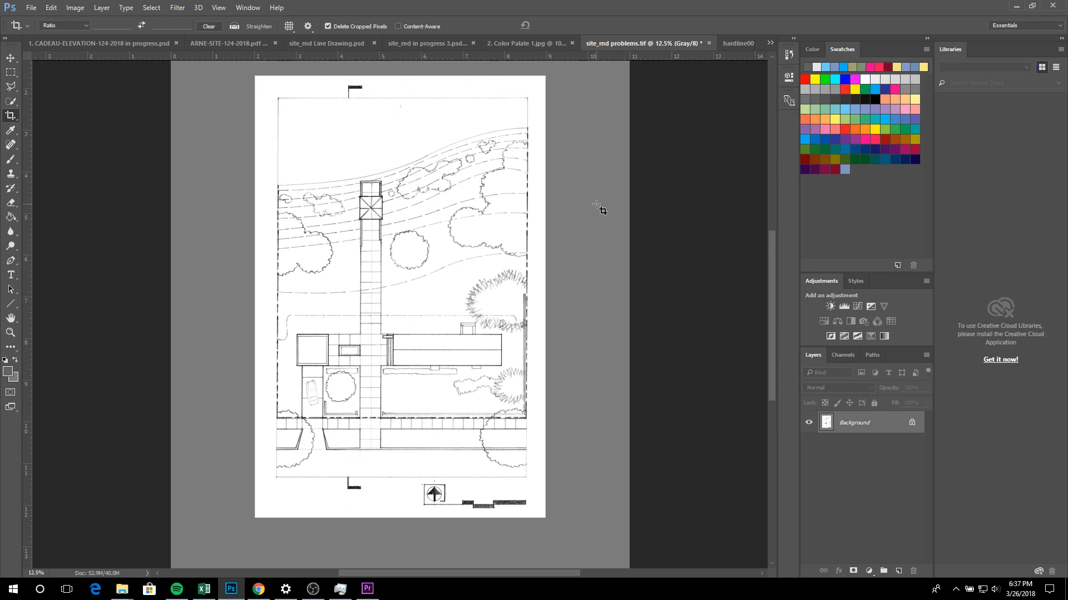
{"action": "scroll", "coordinate": [598, 215], "scroll_direction": "up", "scroll_amount": 1}
{"action": "scroll", "coordinate": [212, 250], "scroll_direction": "down", "scroll_amount": 1}
{"action": "key", "text": "Return"}
Step: Convert the site plan image from grayscale to RGB Color mode
{"action": "left_click", "coordinate": [81, 7]}
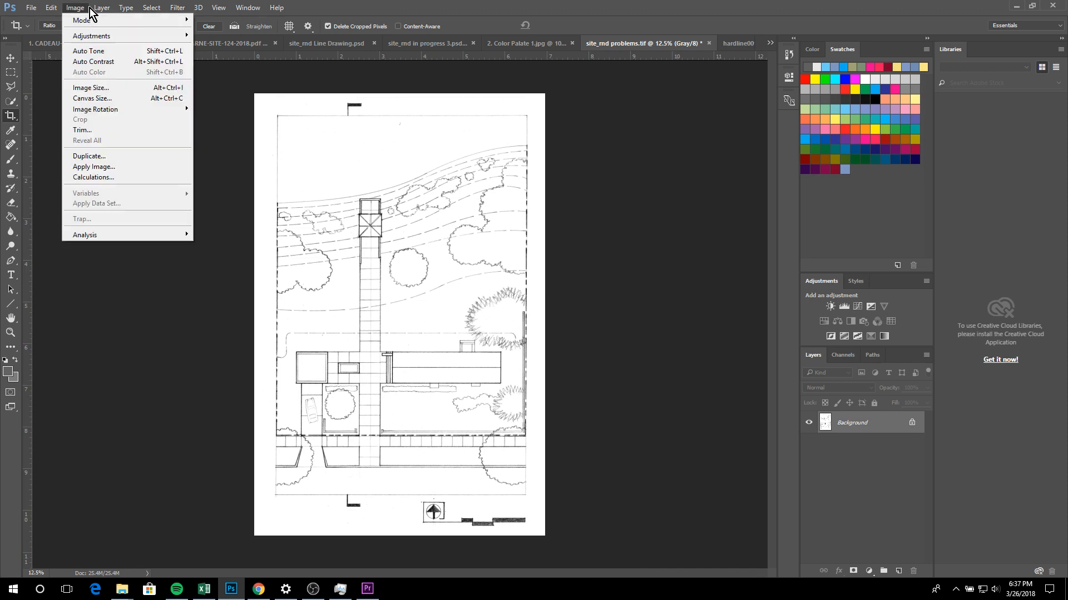
{"action": "mouse_move", "coordinate": [83, 23]}
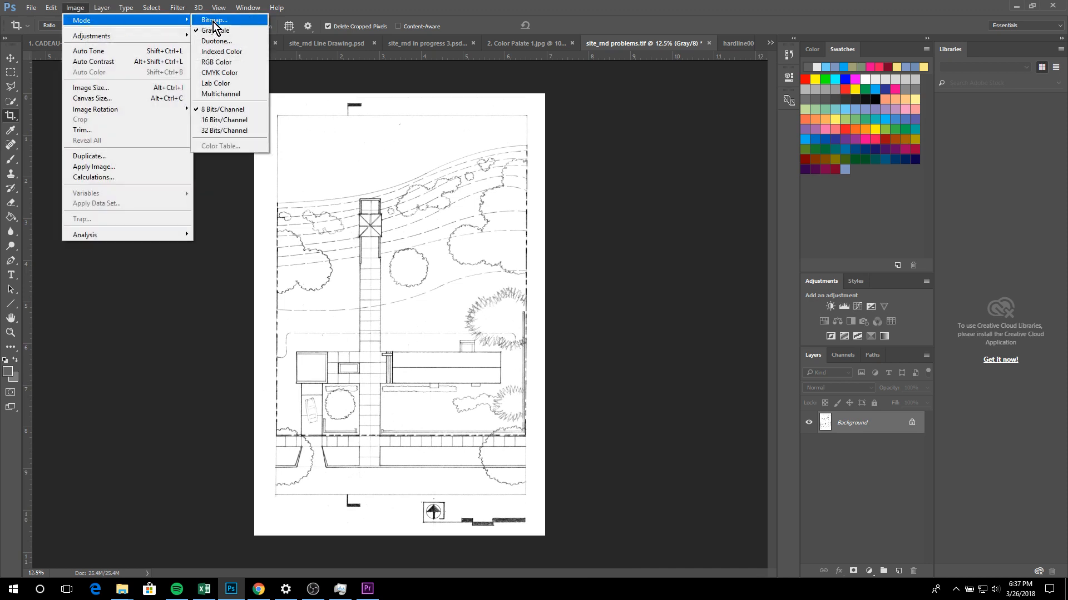
{"action": "left_click", "coordinate": [225, 62]}
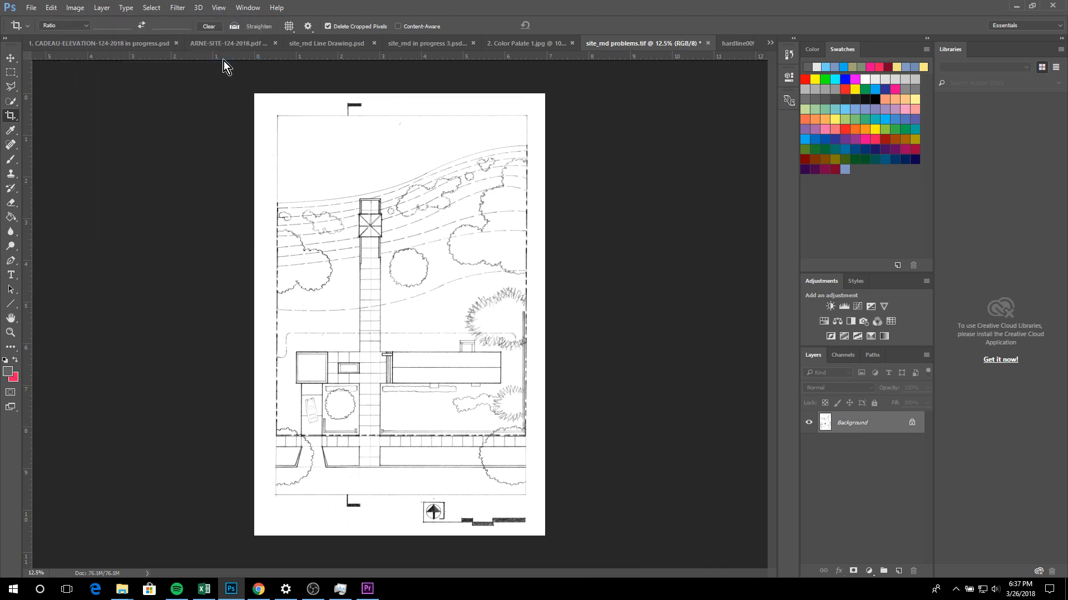
{"action": "left_click", "coordinate": [83, 8]}
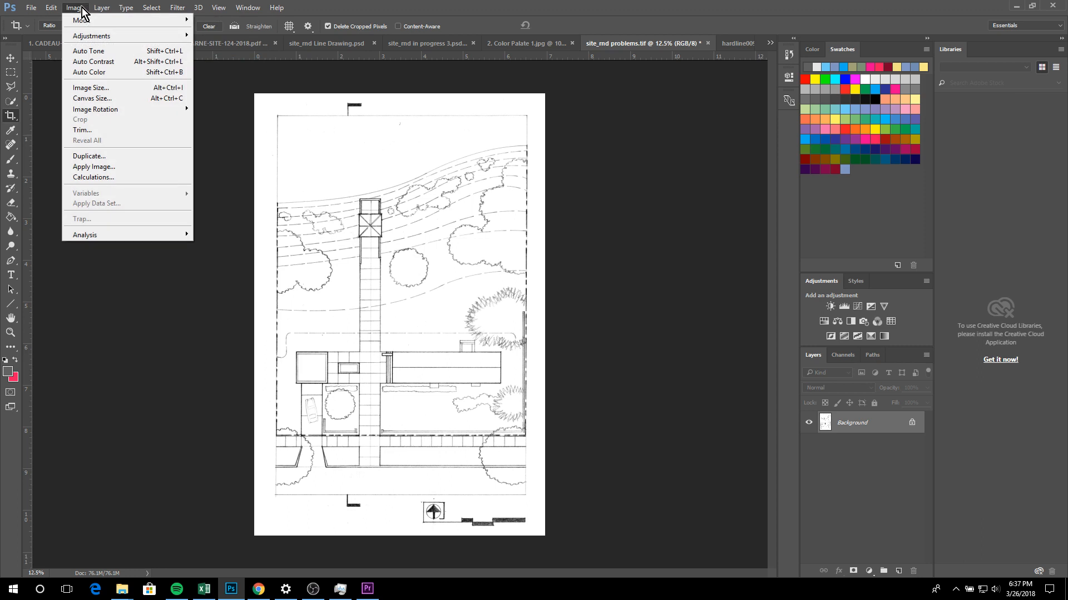
{"action": "left_click", "coordinate": [109, 100]}
{"action": "left_click", "coordinate": [783, 156]}
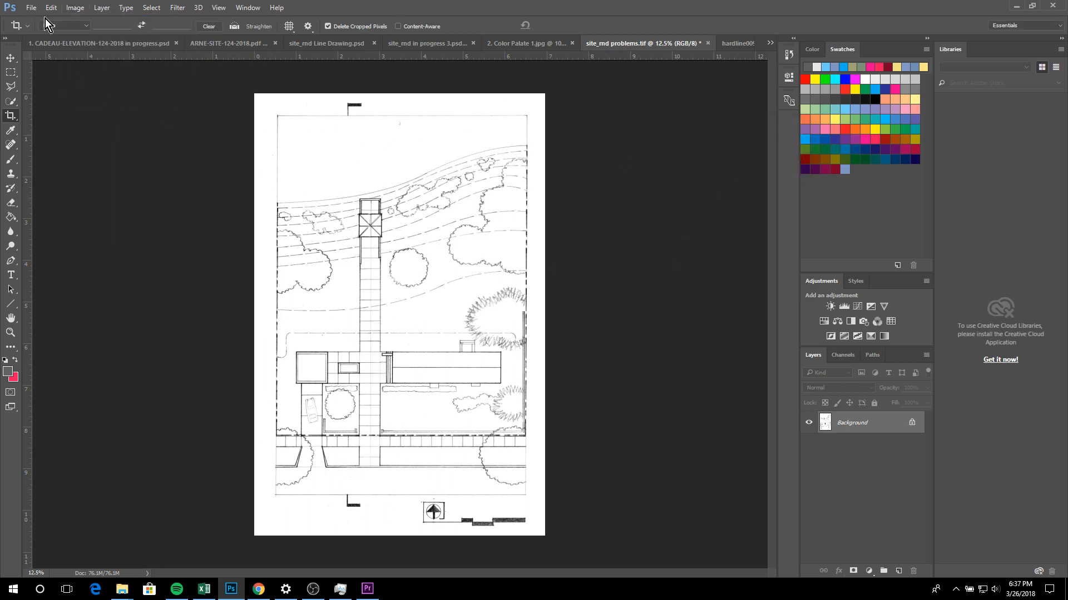
Step: Try enlarging the canvas to 11 by 14 inches with the background color as its extension, and undo it
{"action": "left_click", "coordinate": [77, 8]}
{"action": "left_click", "coordinate": [120, 100]}
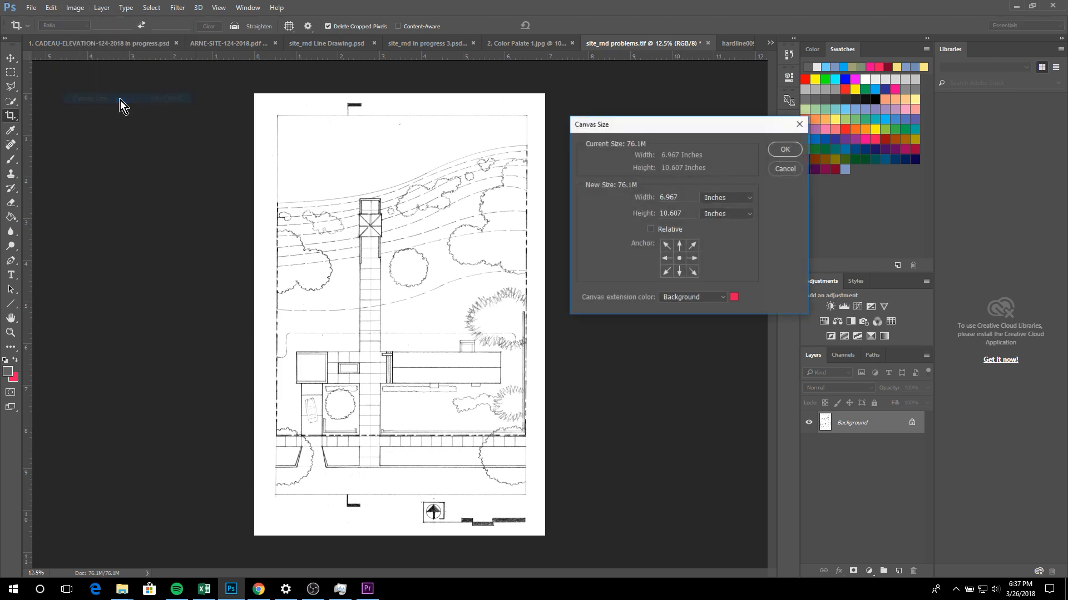
{"action": "left_click_drag", "start_coordinate": [682, 204], "coordinate": [605, 190]}
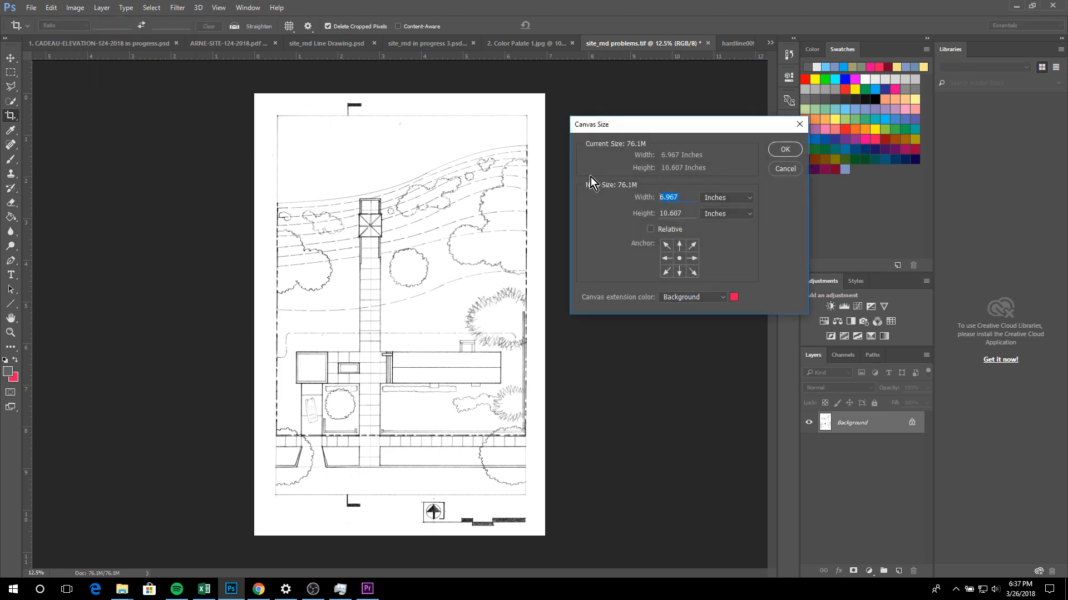
{"action": "type", "text": "11"}
{"action": "key", "text": "Tab"}
{"action": "type", "text": "14"}
{"action": "left_click", "coordinate": [784, 149]}
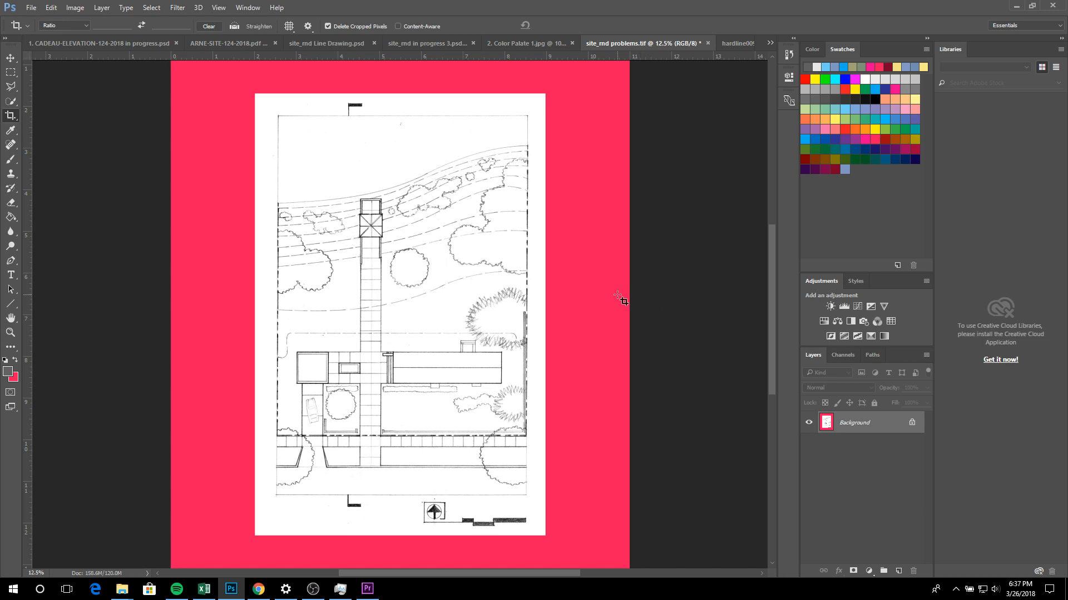
{"action": "key", "text": "ctrl+z"}
Step: Set the canvas extension color to White in the canvas size settings
{"action": "left_click", "coordinate": [76, 9]}
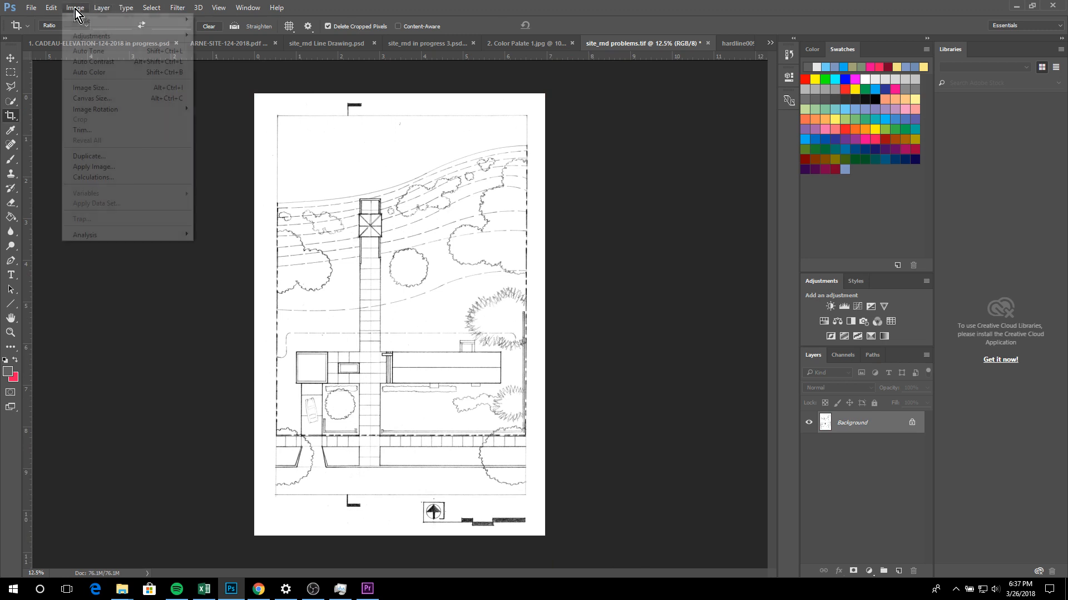
{"action": "left_click", "coordinate": [109, 99]}
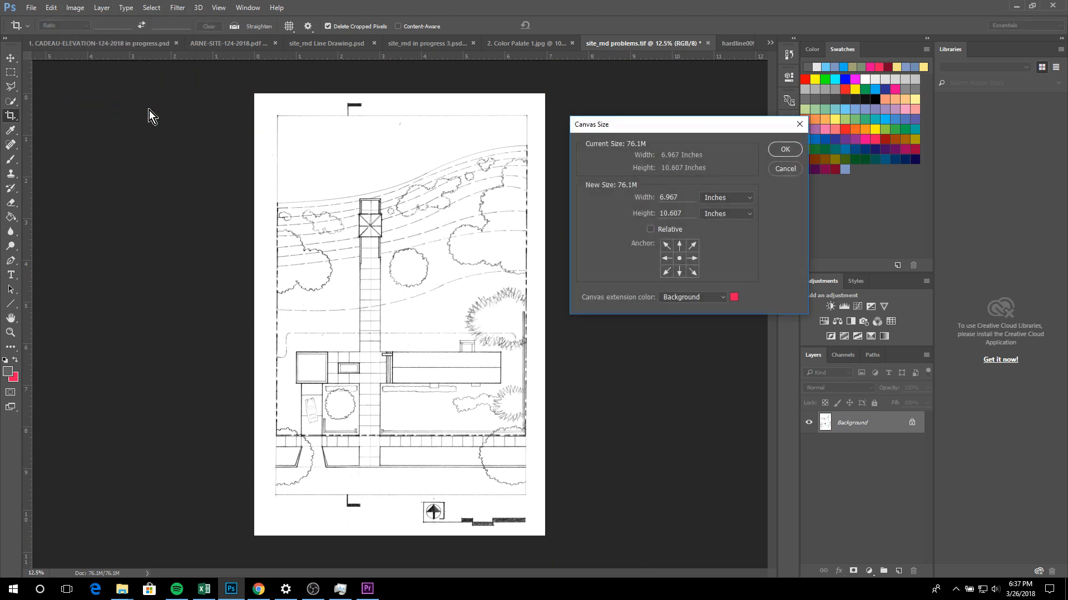
{"action": "left_click", "coordinate": [723, 298]}
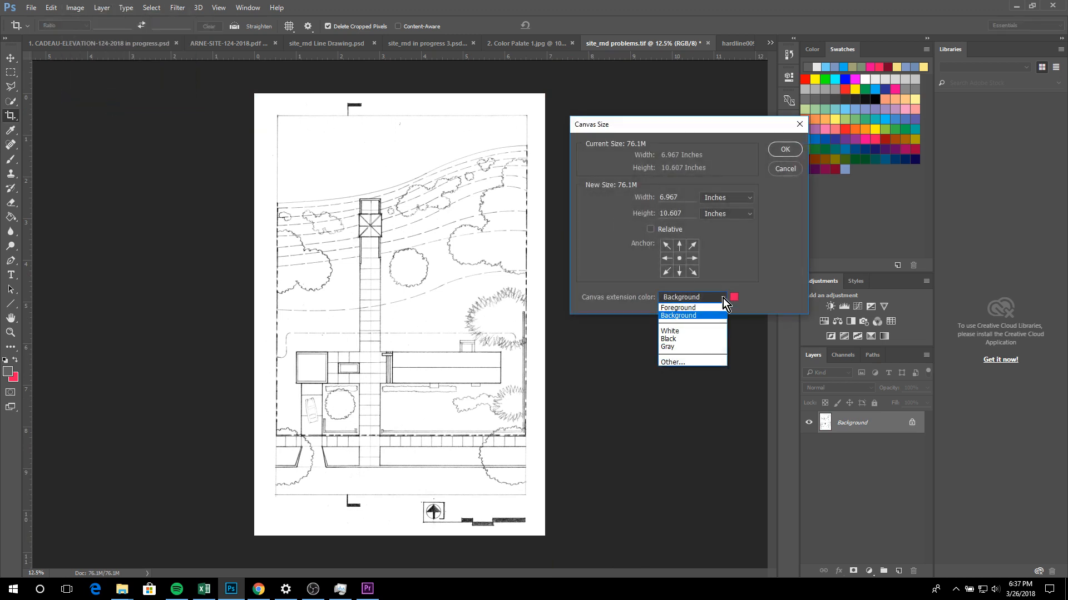
{"action": "left_click", "coordinate": [704, 331]}
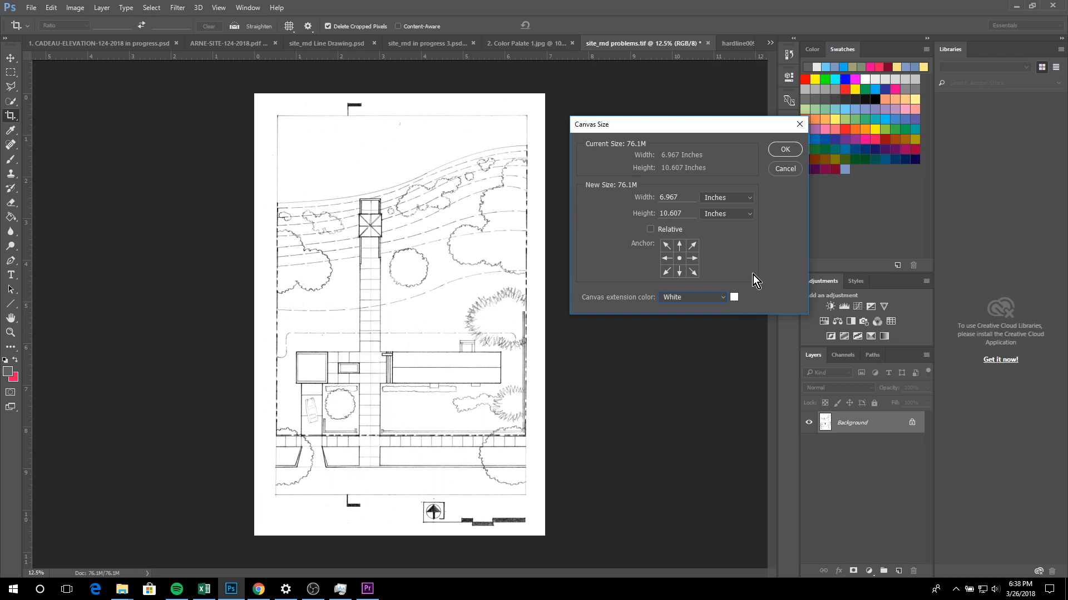
{"action": "left_click", "coordinate": [784, 149]}
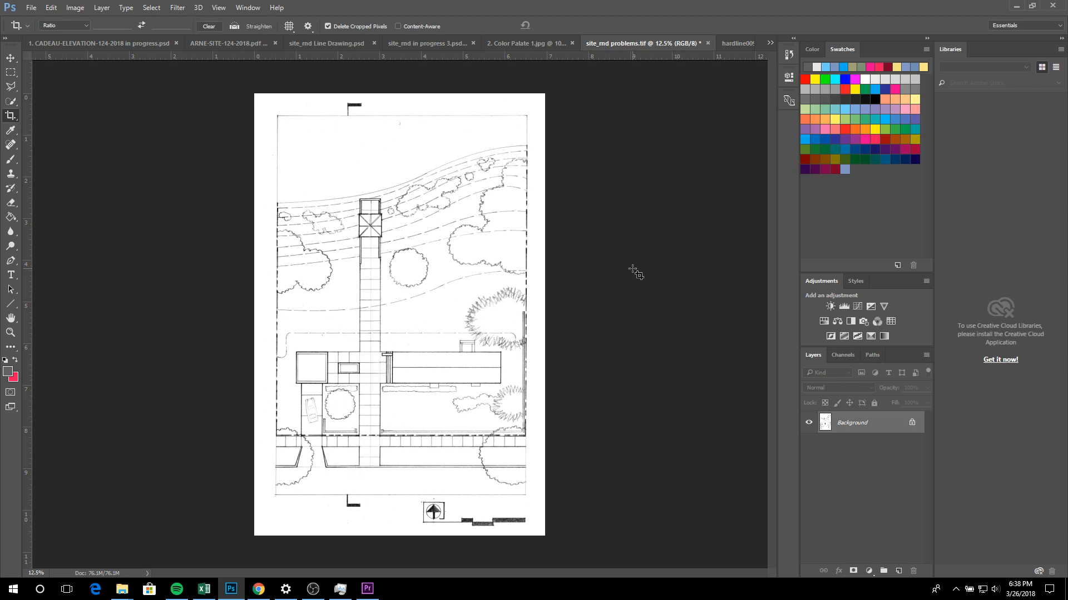
Step: Enlarge the canvas to 11 by 14 inches with a white extension
{"action": "left_click", "coordinate": [75, 8]}
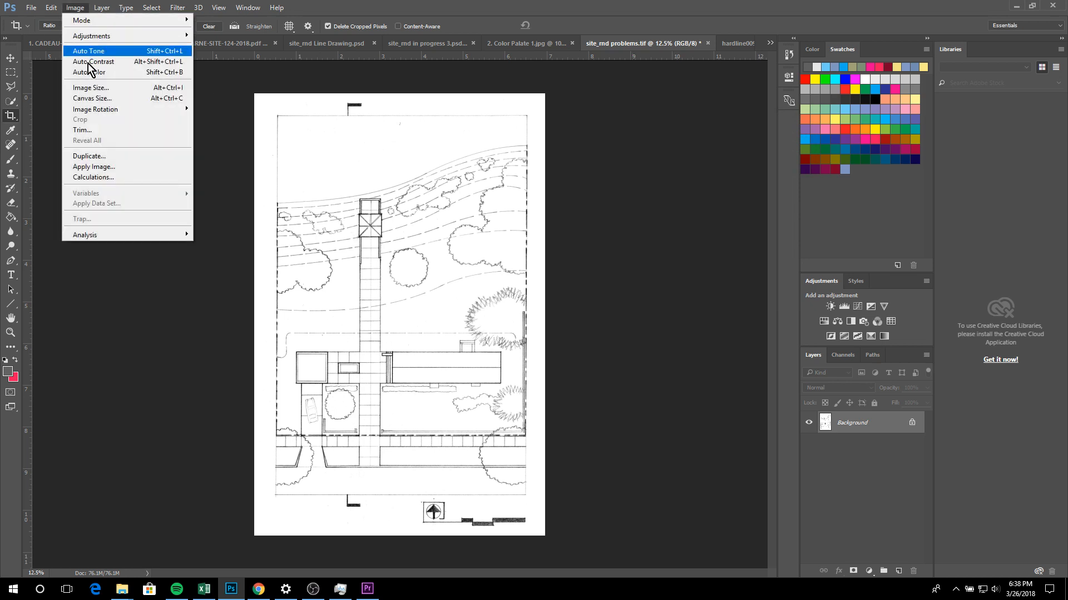
{"action": "left_click", "coordinate": [91, 99]}
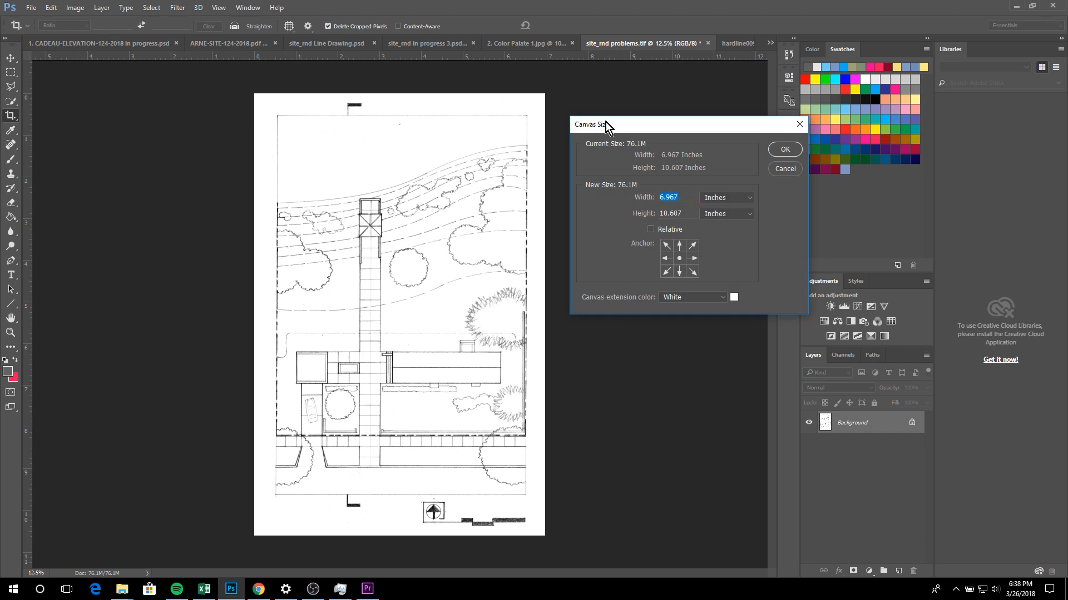
{"action": "type", "text": "11"}
{"action": "type", "text": "14"}
{"action": "left_click", "coordinate": [785, 149]}
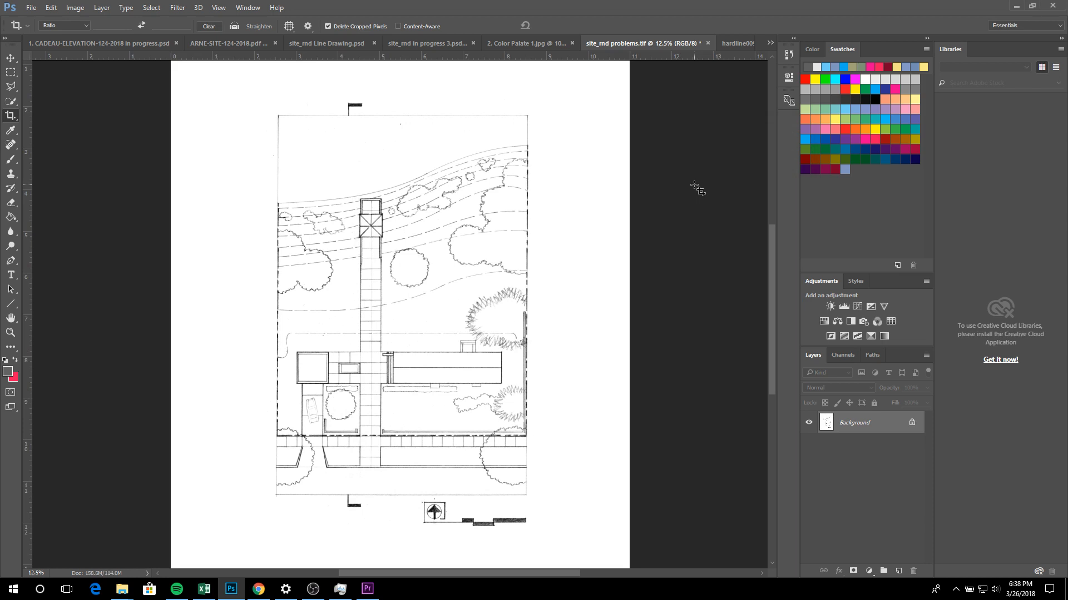
Step: Check the edges of the white canvas extension around the site plan and undo the enlargement
{"action": "scroll", "coordinate": [697, 189], "scroll_direction": "up", "scroll_amount": 3}
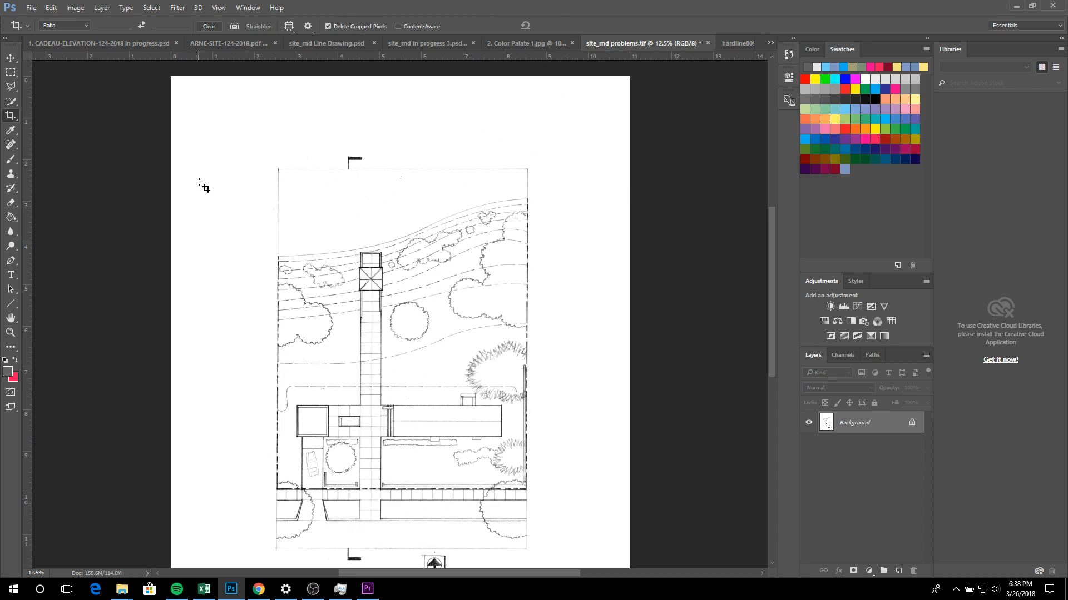
{"action": "scroll", "coordinate": [192, 440], "scroll_direction": "down", "scroll_amount": 5}
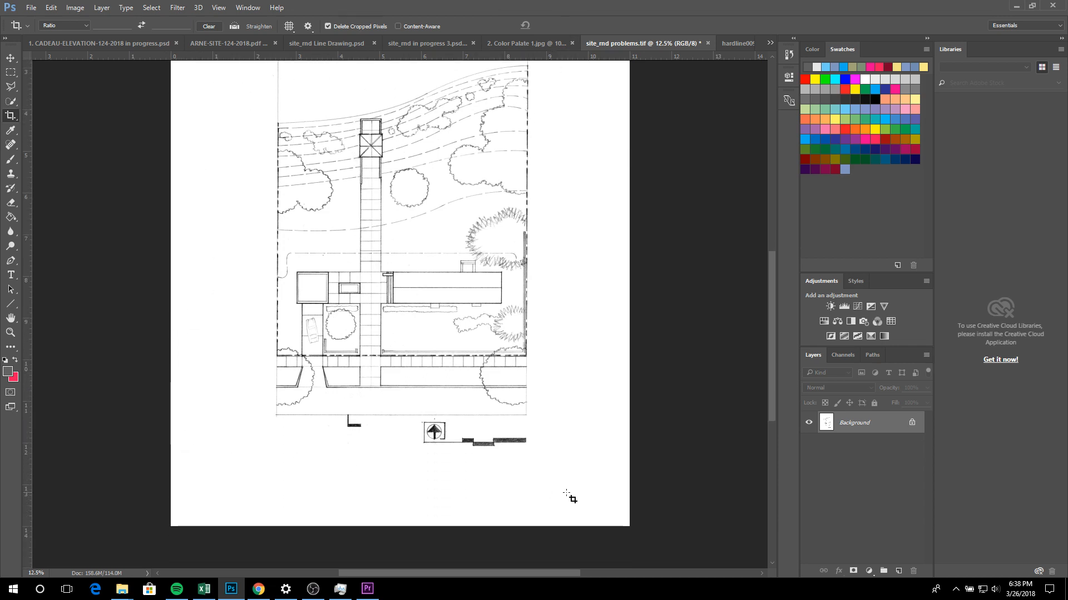
{"action": "scroll", "coordinate": [611, 286], "scroll_direction": "up", "scroll_amount": 3}
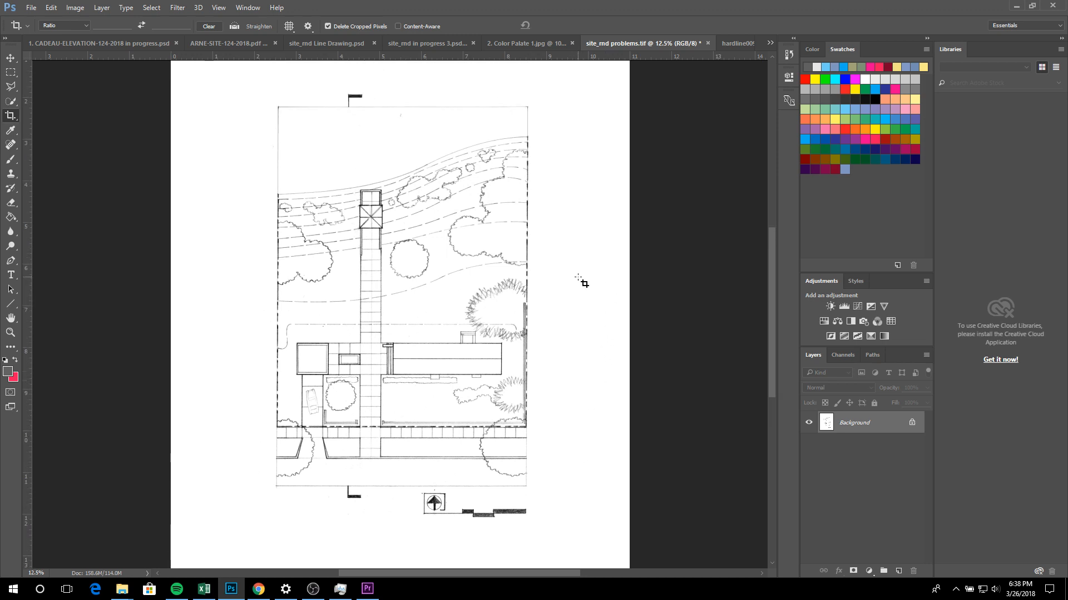
{"action": "key", "text": "Return"}
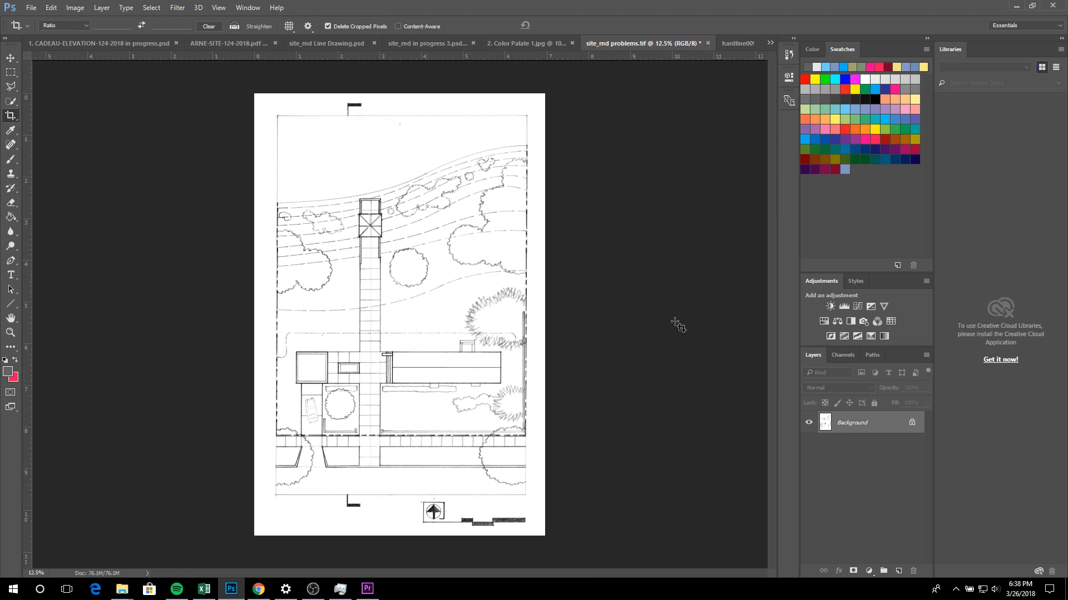
Step: Unlock the Background layer and enlarge the canvas to 11 inches wide by 14 inches high
{"action": "left_click", "coordinate": [912, 424]}
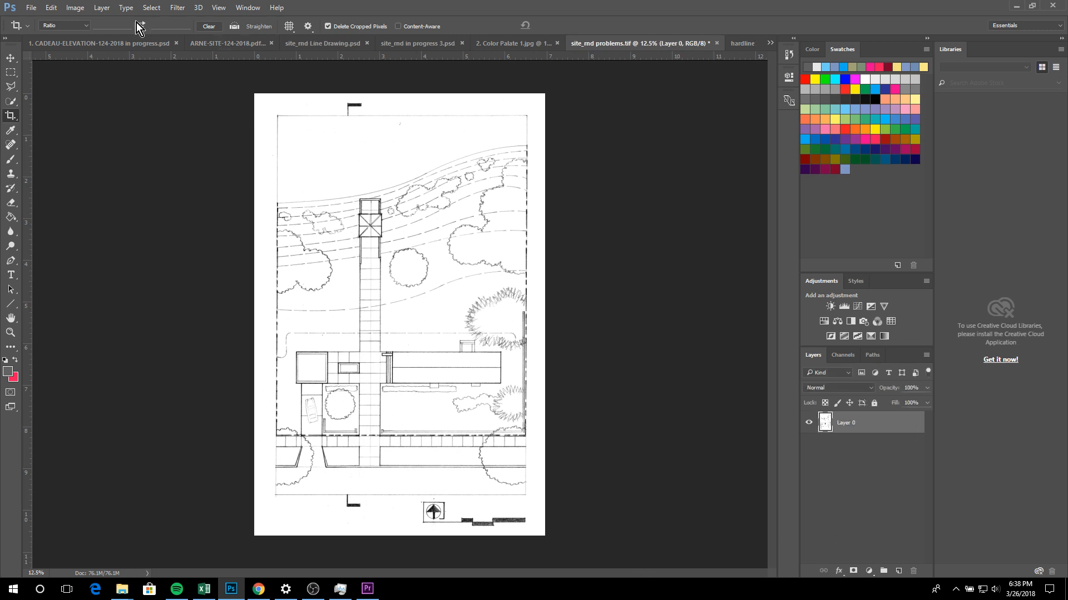
{"action": "left_click", "coordinate": [77, 7]}
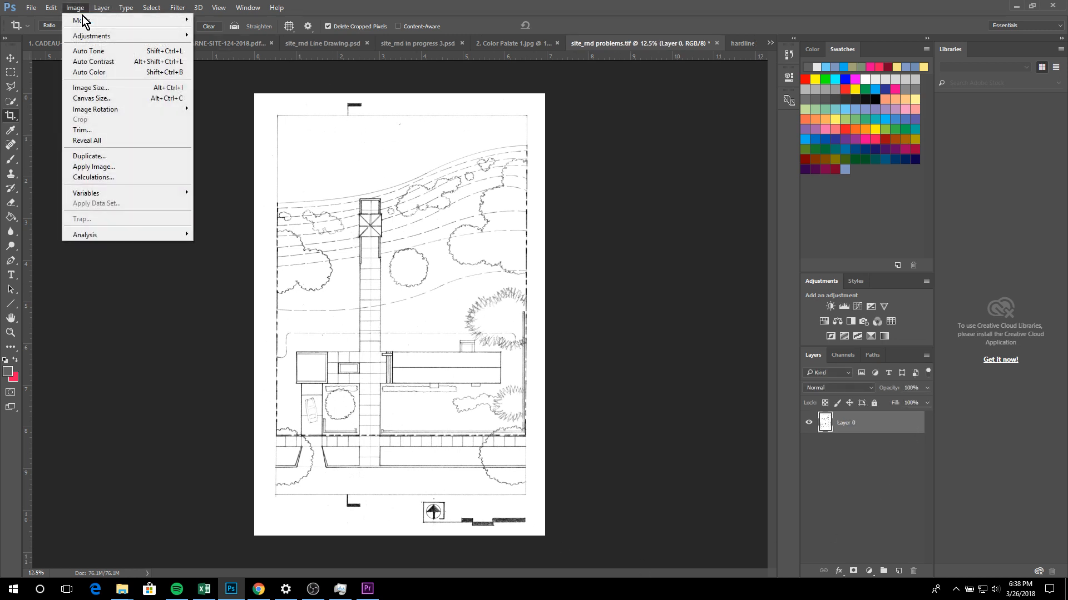
{"action": "left_click", "coordinate": [108, 99]}
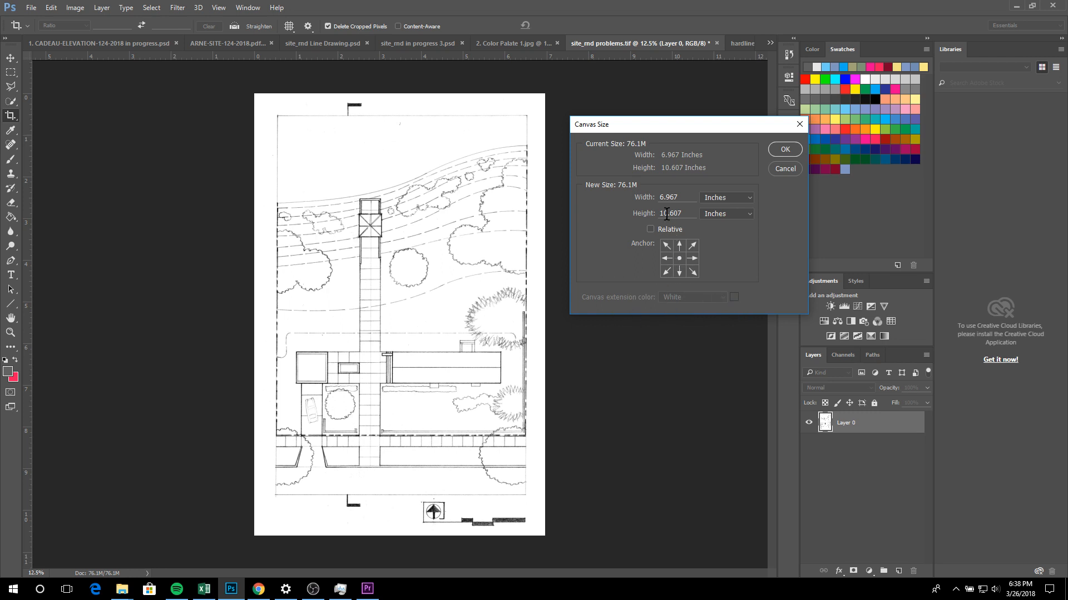
{"action": "left_click_drag", "start_coordinate": [682, 198], "coordinate": [631, 182]}
{"action": "type", "text": "11"}
{"action": "key", "text": "Tab"}
{"action": "type", "text": "14"}
{"action": "left_click", "coordinate": [785, 150]}
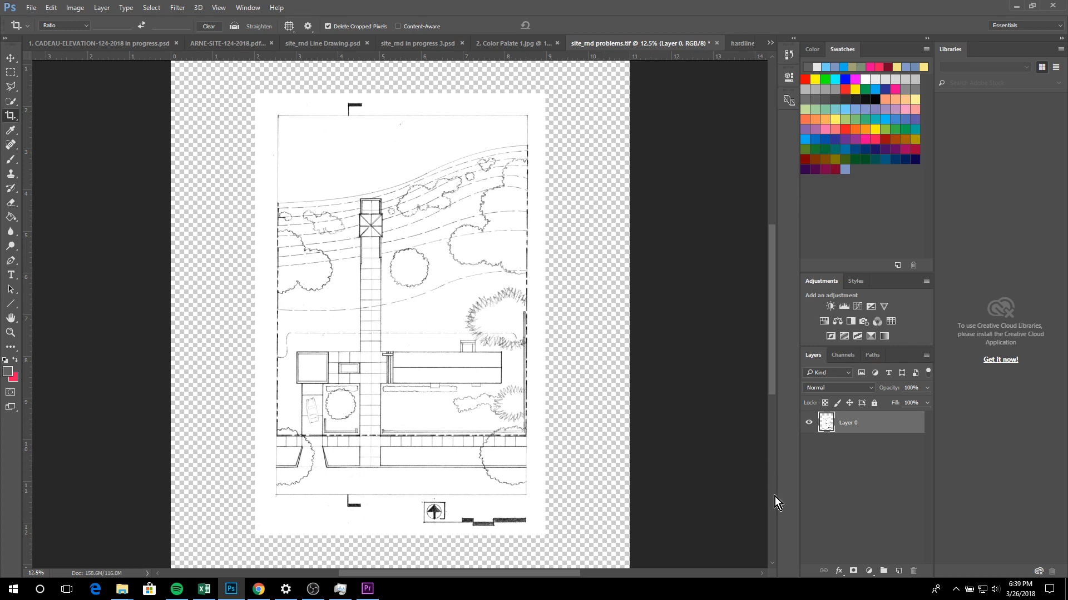
Step: Add an empty new layer with no color label and move it beneath the site plan layer
{"action": "left_click", "coordinate": [899, 572]}
{"action": "key", "text": "Delete"}
{"action": "left_click", "coordinate": [111, 8]}
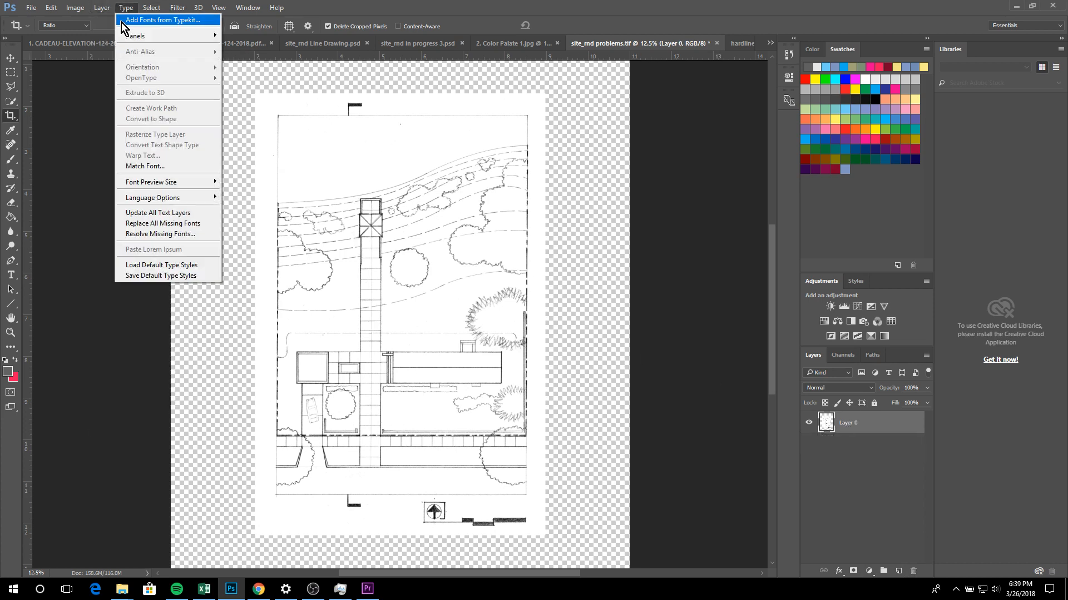
{"action": "mouse_move", "coordinate": [108, 20]}
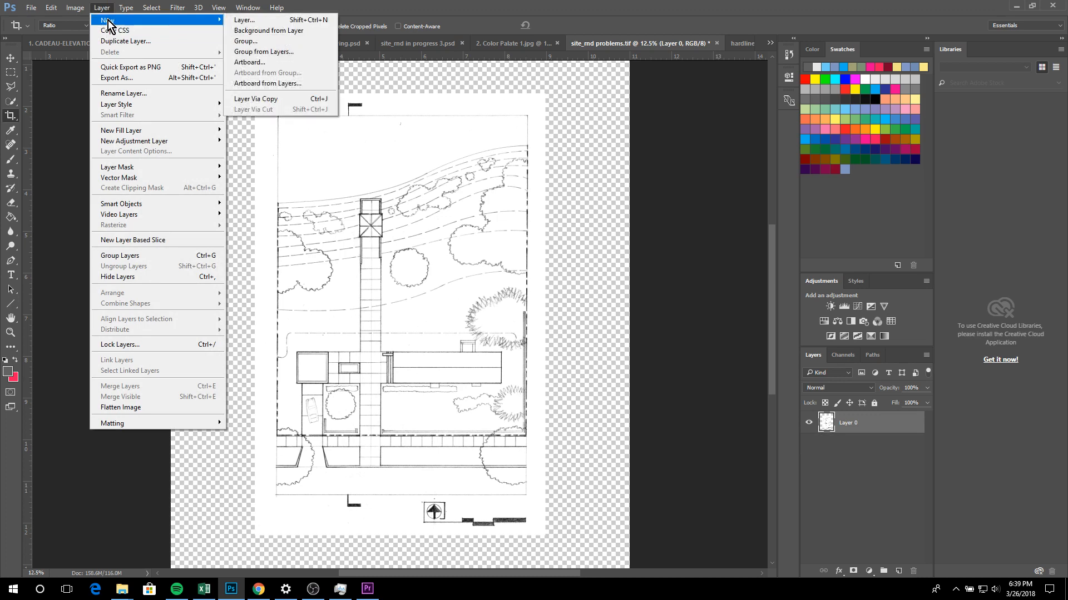
{"action": "left_click", "coordinate": [243, 21]}
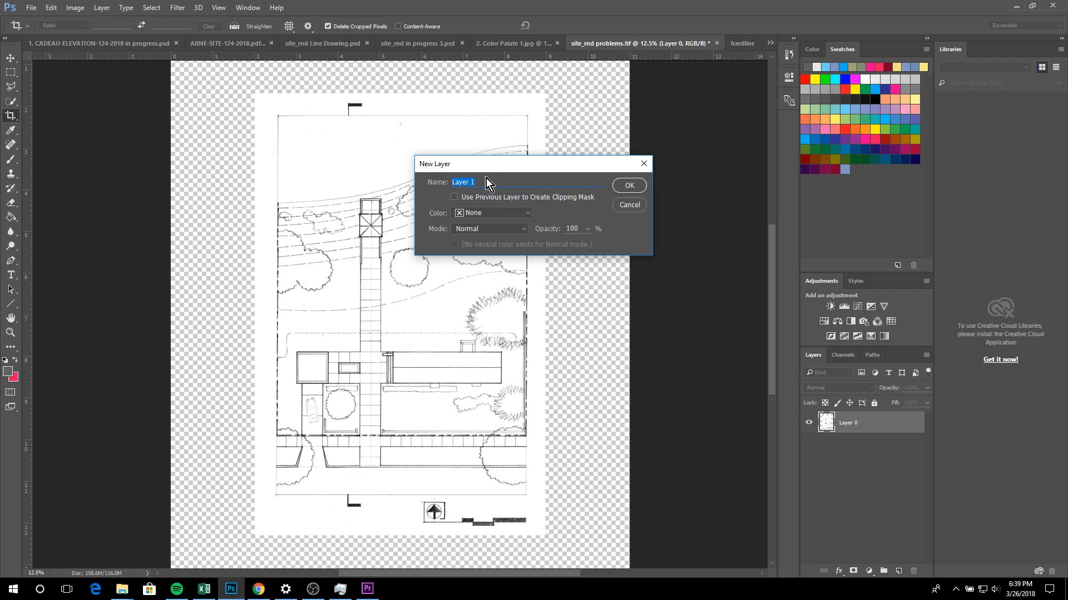
{"action": "left_click", "coordinate": [528, 213]}
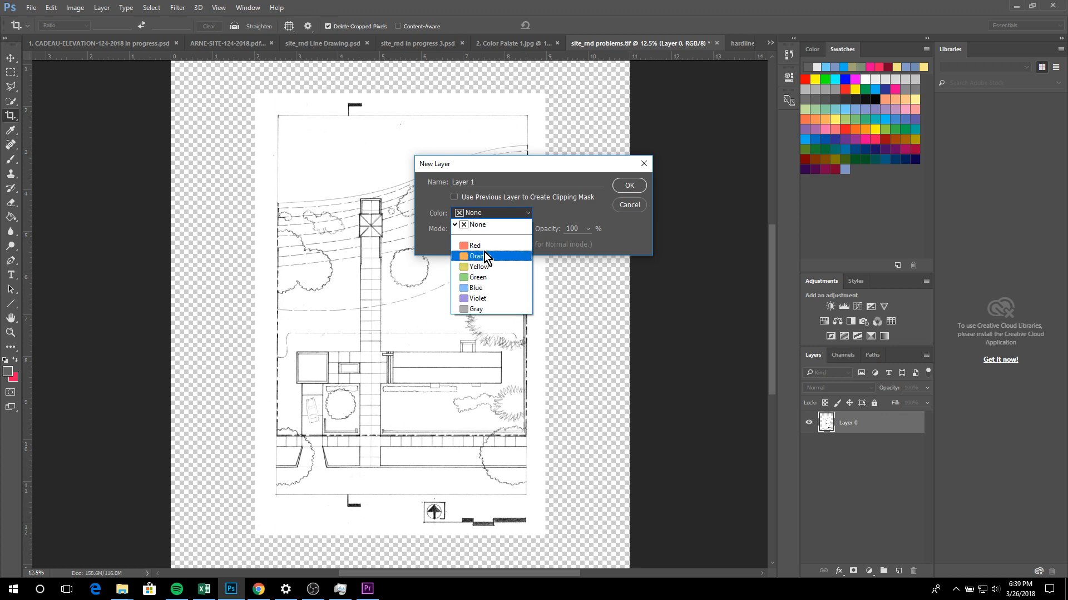
{"action": "left_click", "coordinate": [628, 237]}
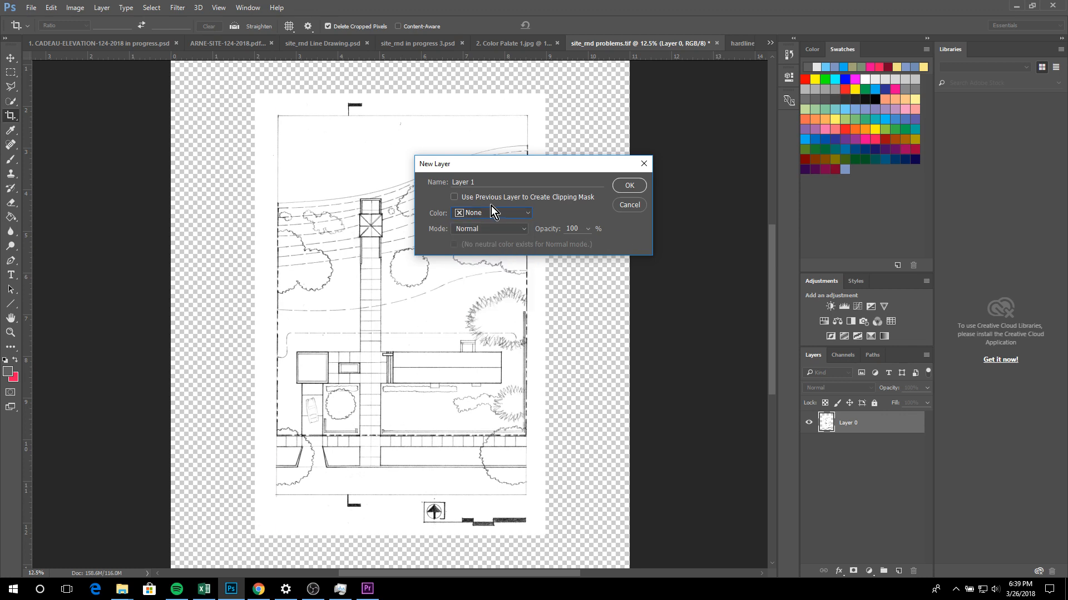
{"action": "left_click", "coordinate": [622, 187]}
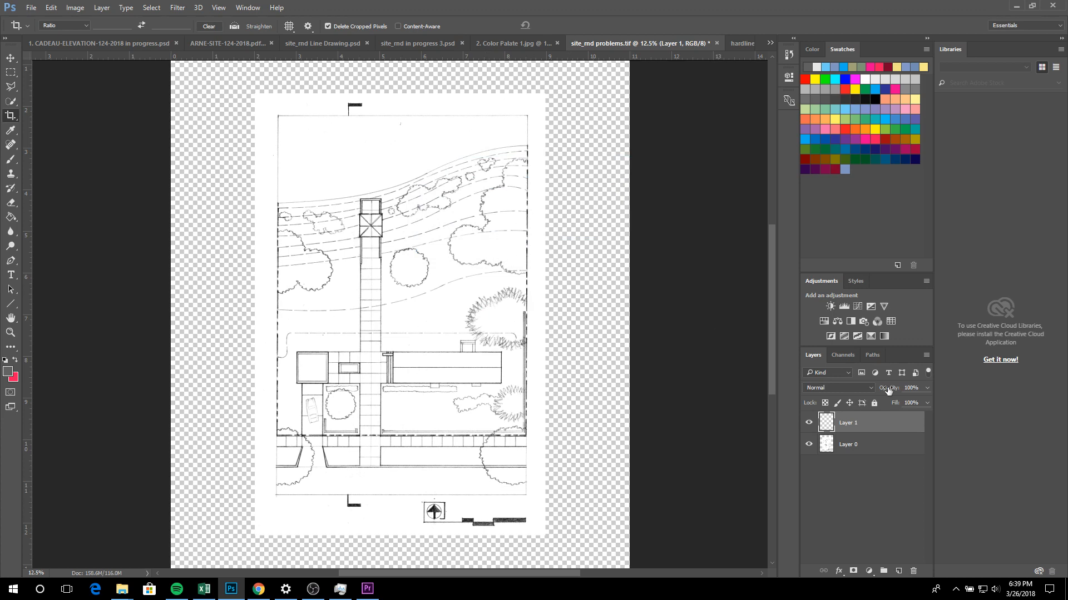
{"action": "left_click_drag", "start_coordinate": [841, 427], "coordinate": [853, 462]}
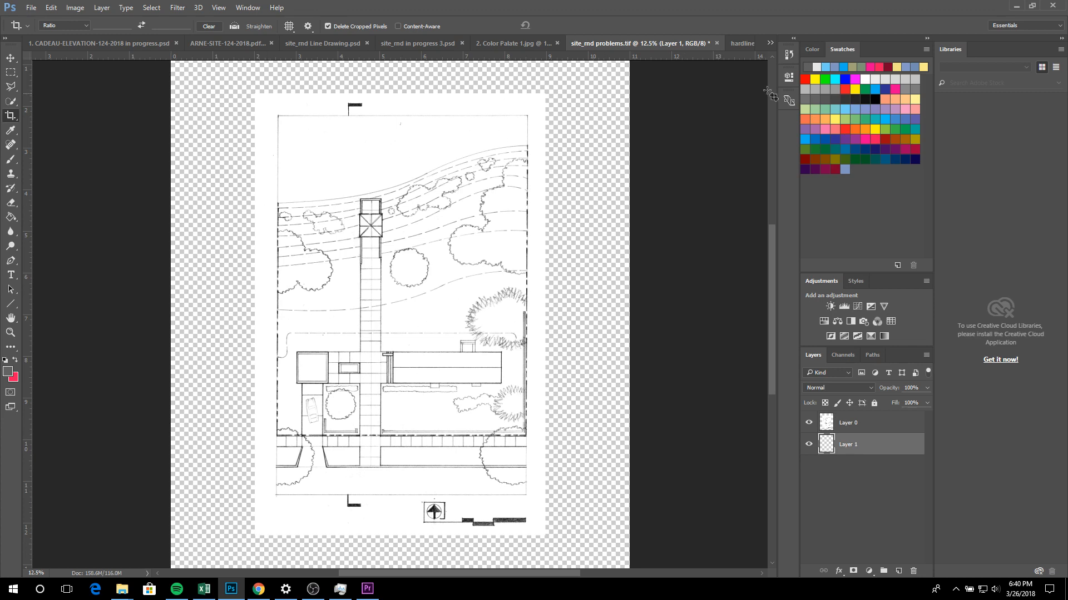
Step: Set the foreground color to pure white, ffffff
{"action": "left_click", "coordinate": [812, 51]}
{"action": "left_click", "coordinate": [810, 68]}
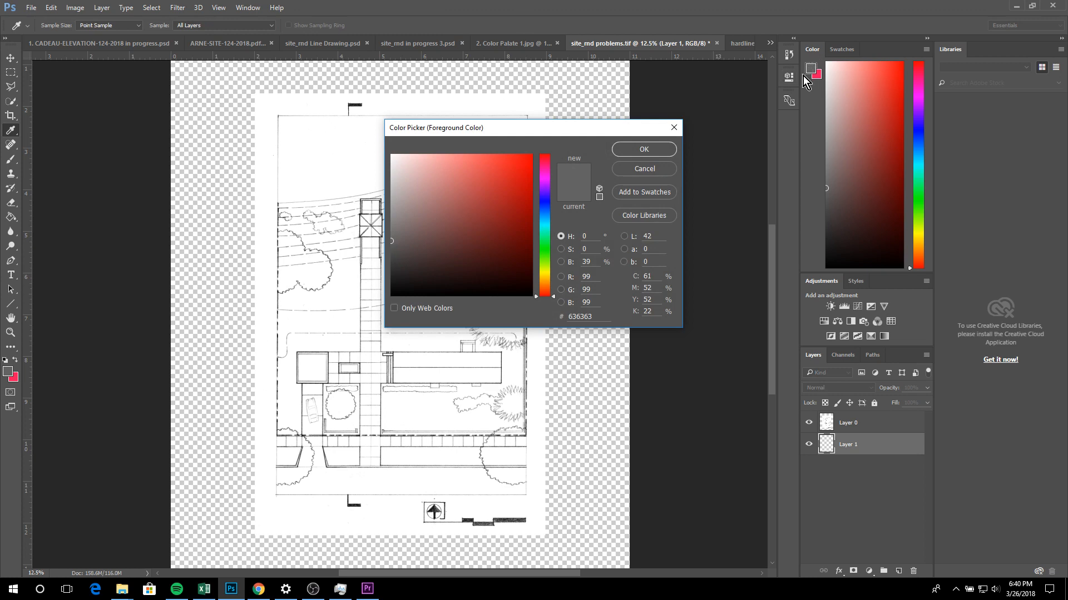
{"action": "left_click_drag", "start_coordinate": [447, 165], "coordinate": [374, 135]}
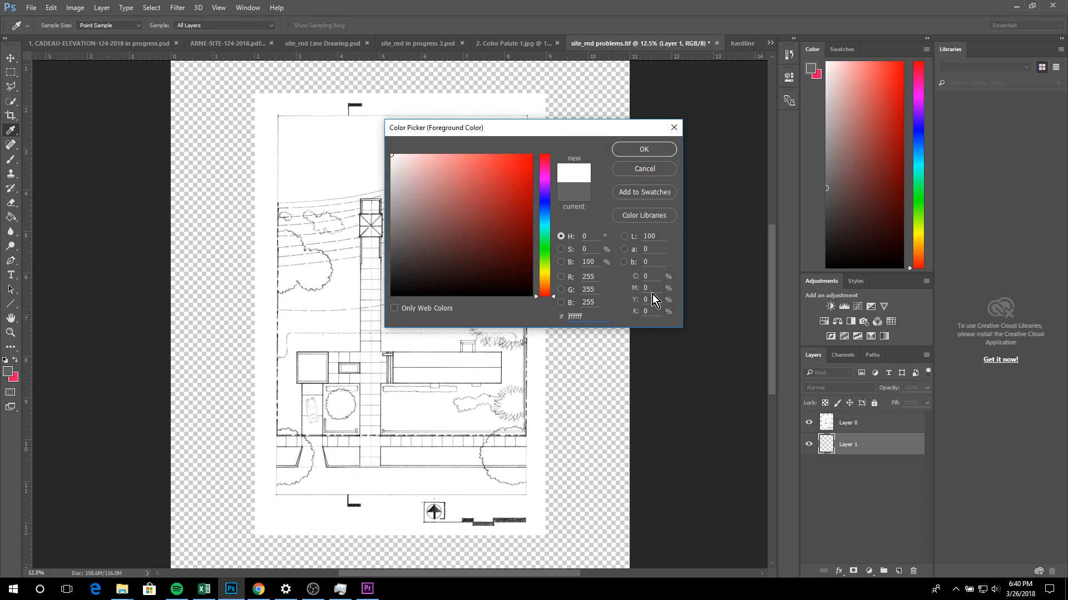
{"action": "left_click", "coordinate": [643, 149]}
{"action": "key", "text": "c"}
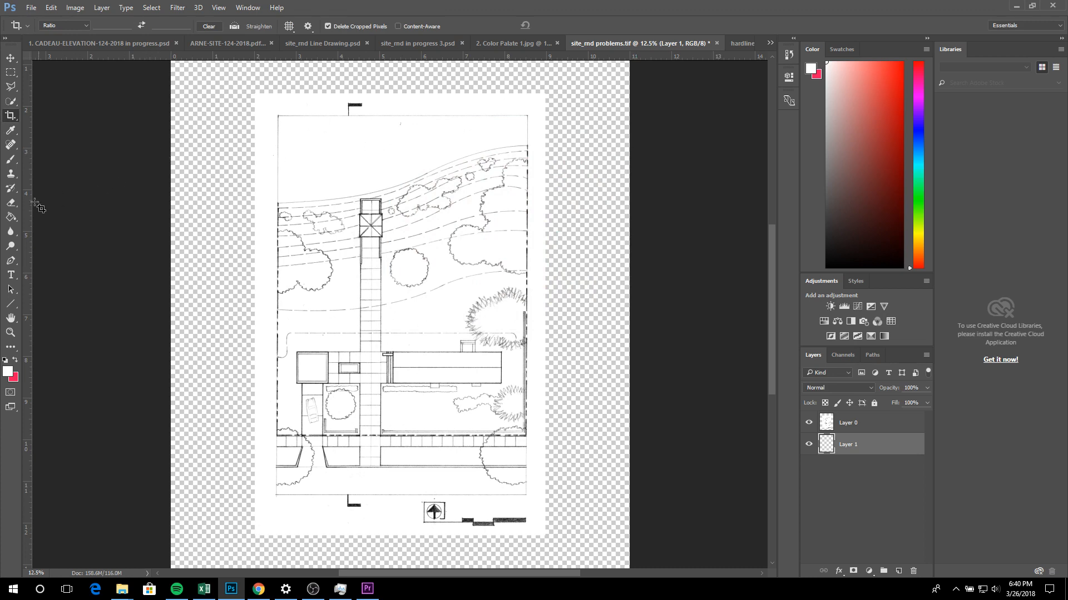
Step: Fill the empty layer beneath the site plan with white using the Paint Bucket tool and flatten the image
{"action": "left_click", "coordinate": [15, 221]}
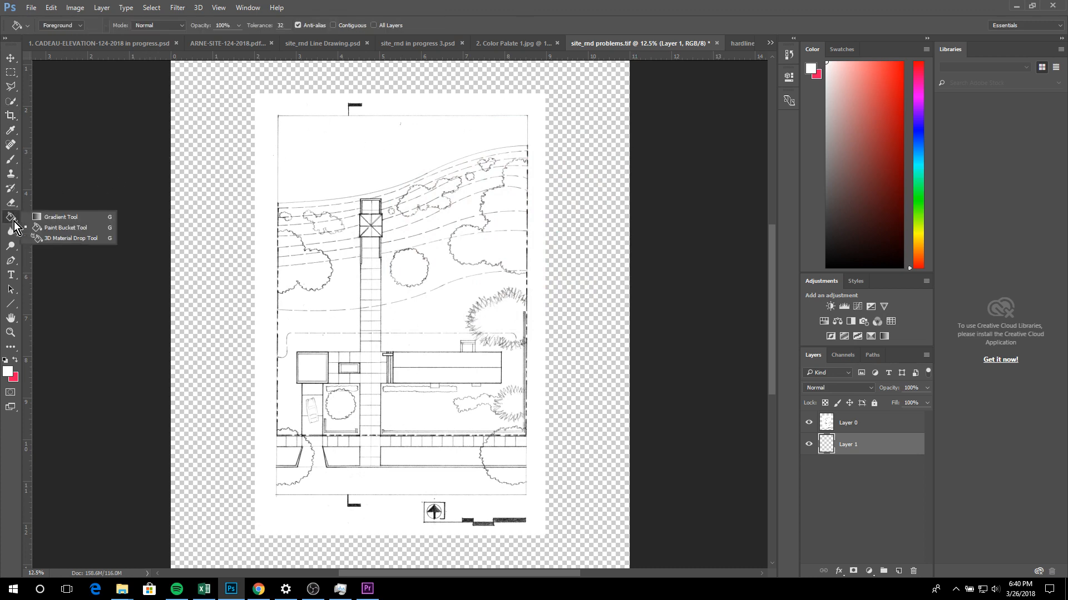
{"action": "left_click", "coordinate": [41, 228]}
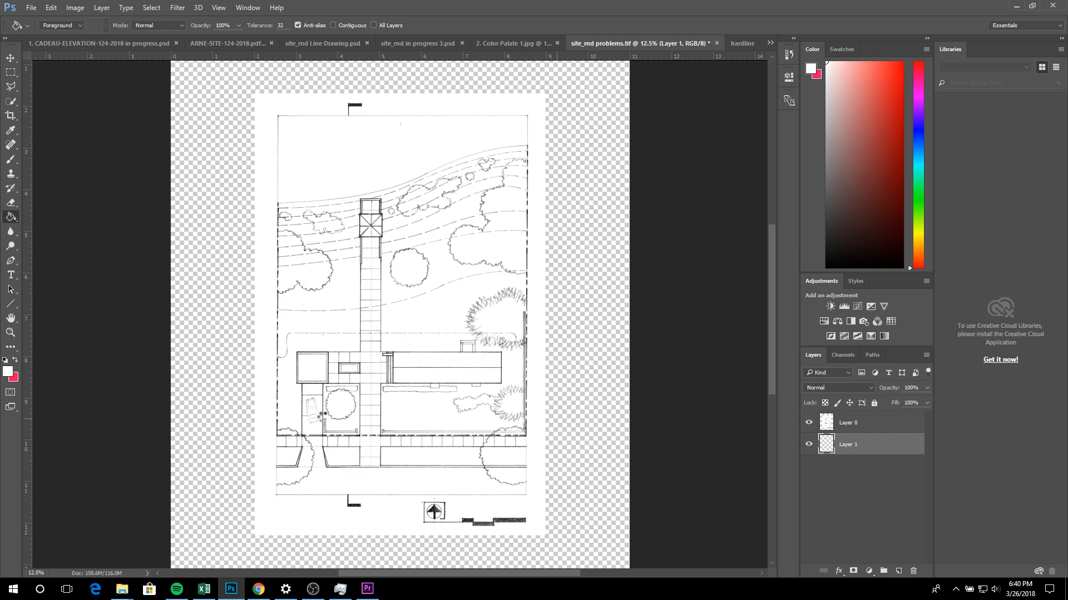
{"action": "left_click", "coordinate": [320, 418]}
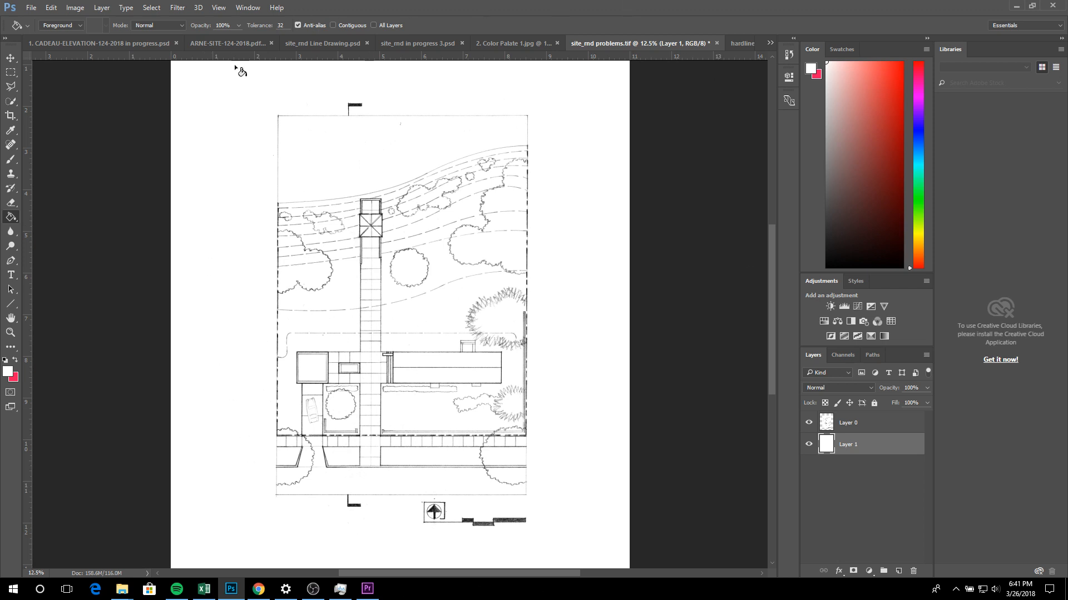
{"action": "right_click", "coordinate": [849, 446]}
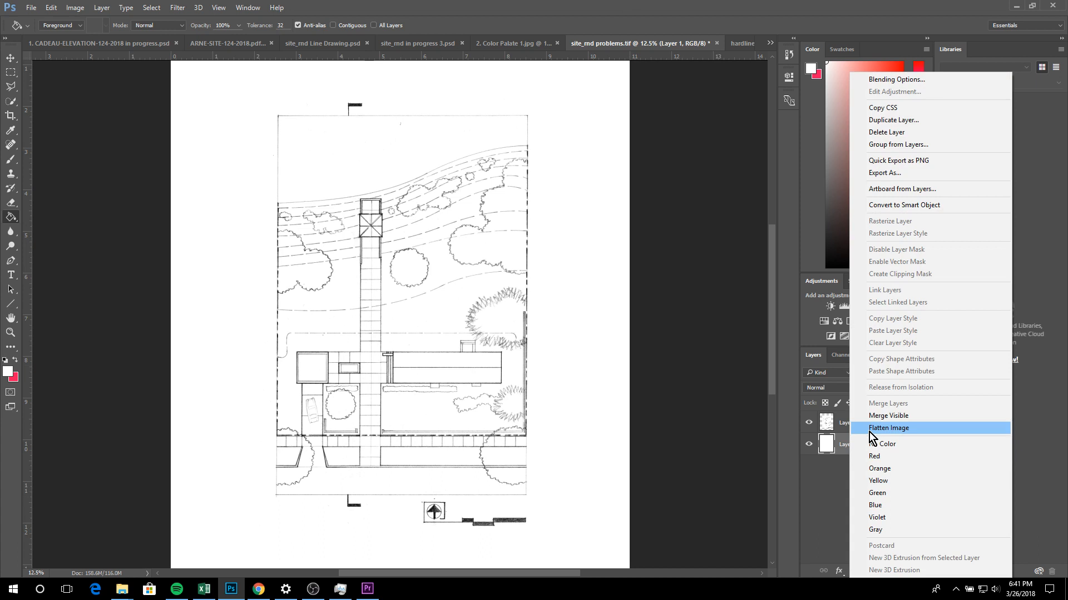
{"action": "left_click", "coordinate": [869, 431]}
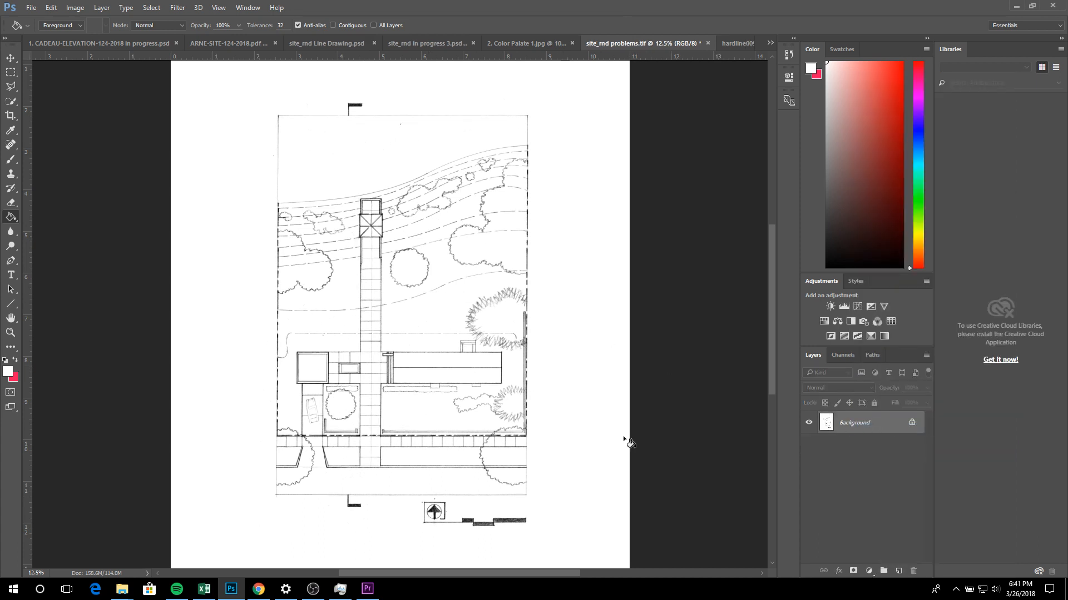